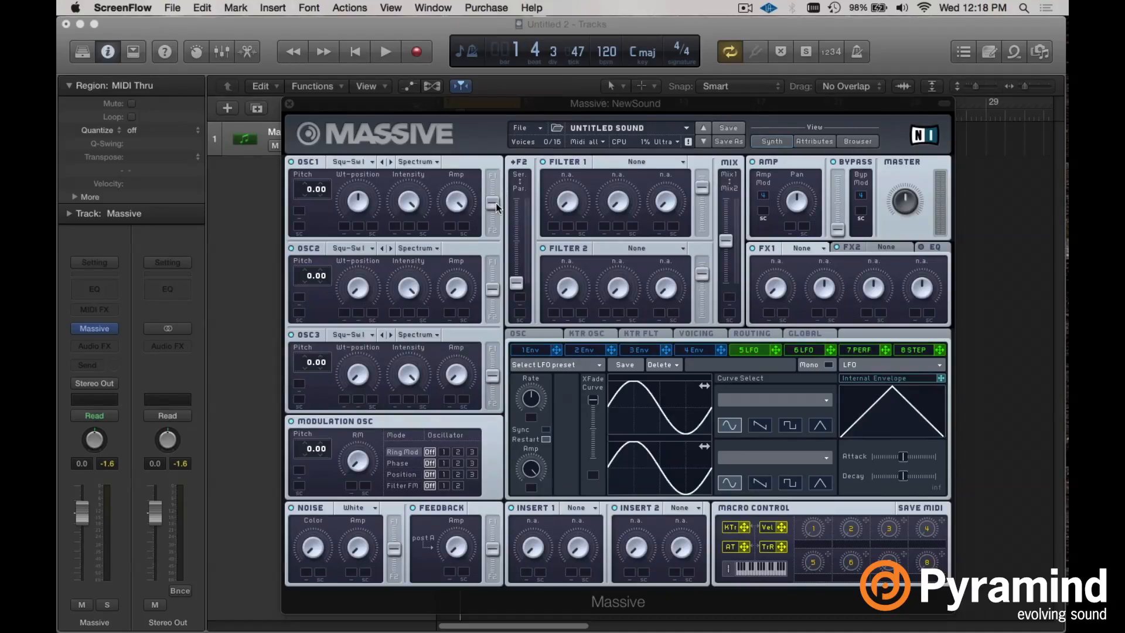
# Route OSC1 and the filter mix fully into Filter 1 and set it to Lowpass 4
pyautogui.moveTo(496, 203); pyautogui.dragTo(494, 179)
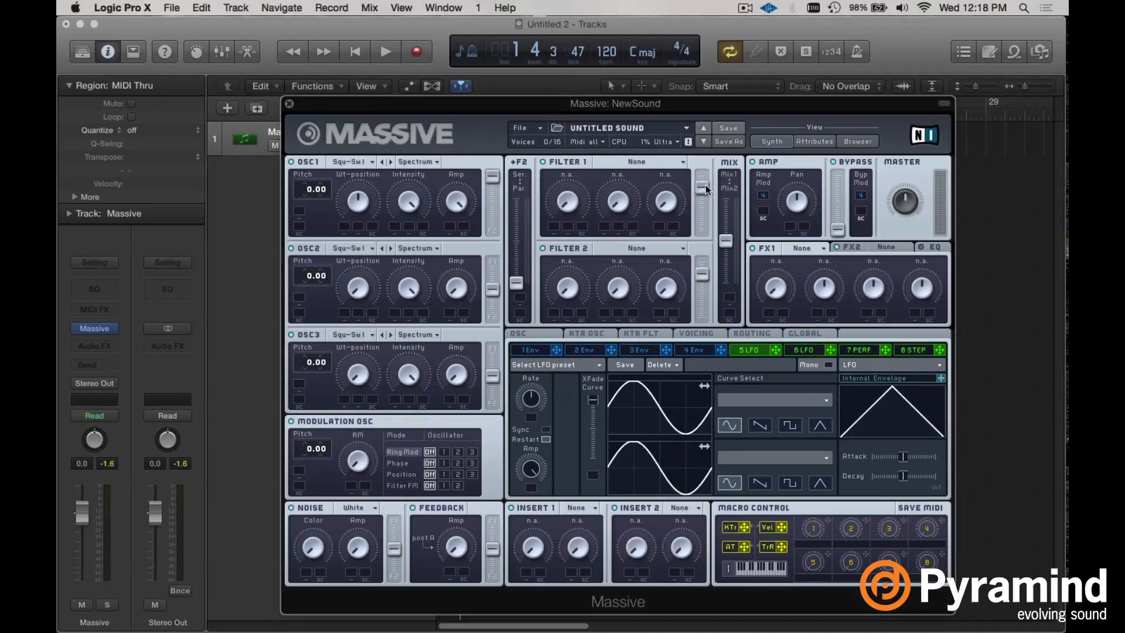
pyautogui.moveTo(704, 186); pyautogui.dragTo(706, 174)
pyautogui.moveTo(726, 241); pyautogui.dragTo(728, 208)
pyautogui.click(637, 161)
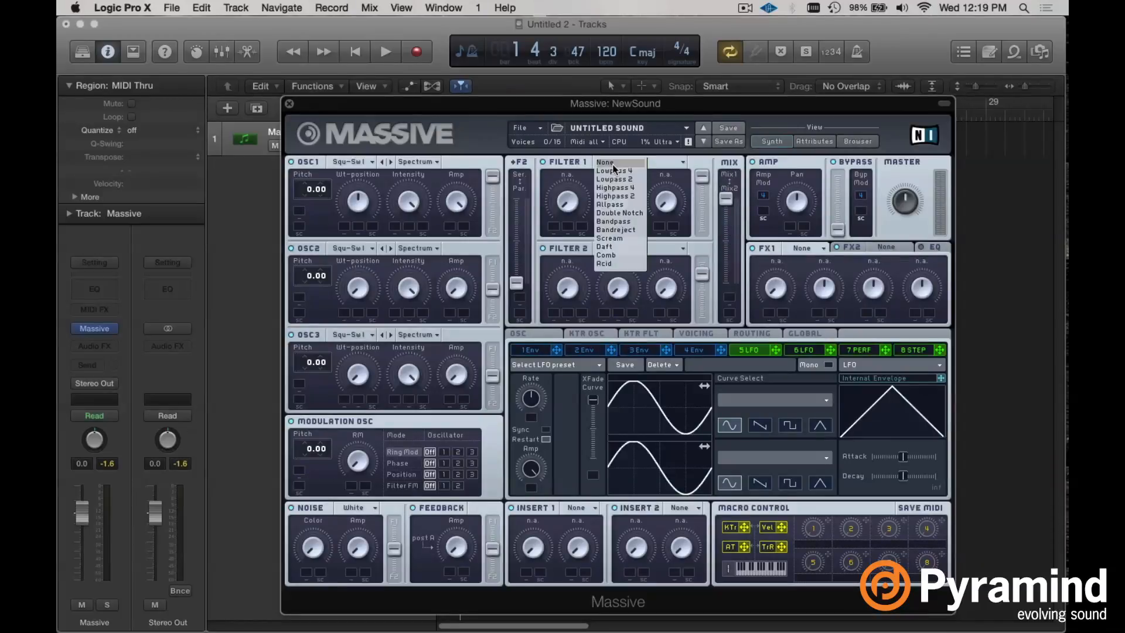
pyautogui.click(613, 170)
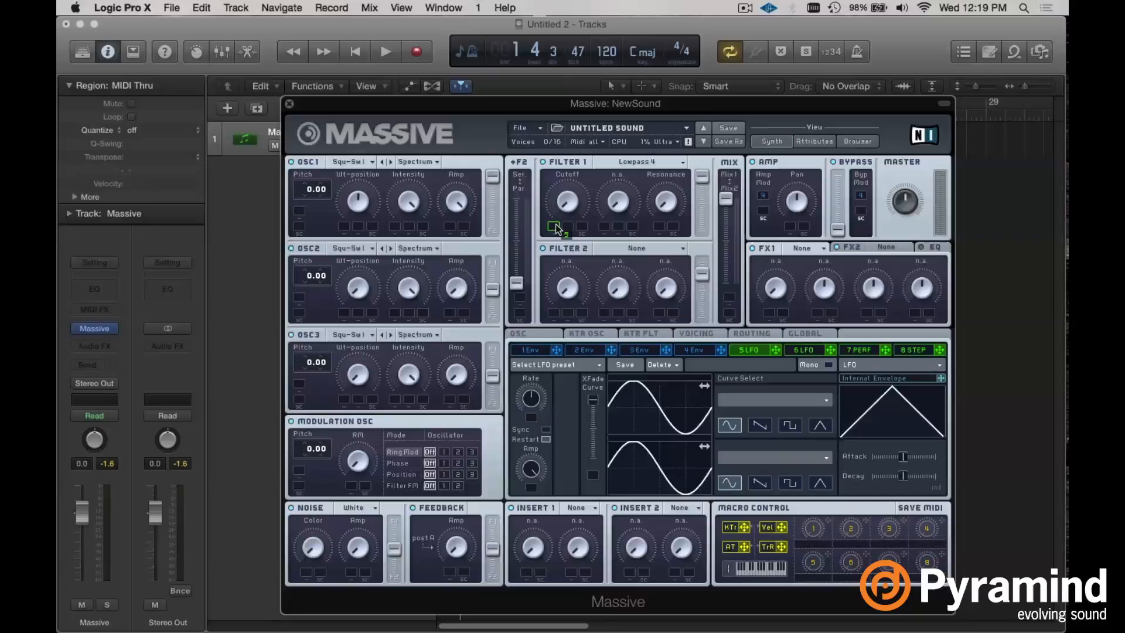
# Assign LFO 5 to modulate the Filter 1 cutoff and audition it with a note
pyautogui.moveTo(555, 227); pyautogui.dragTo(557, 227)
pyautogui.press('a')
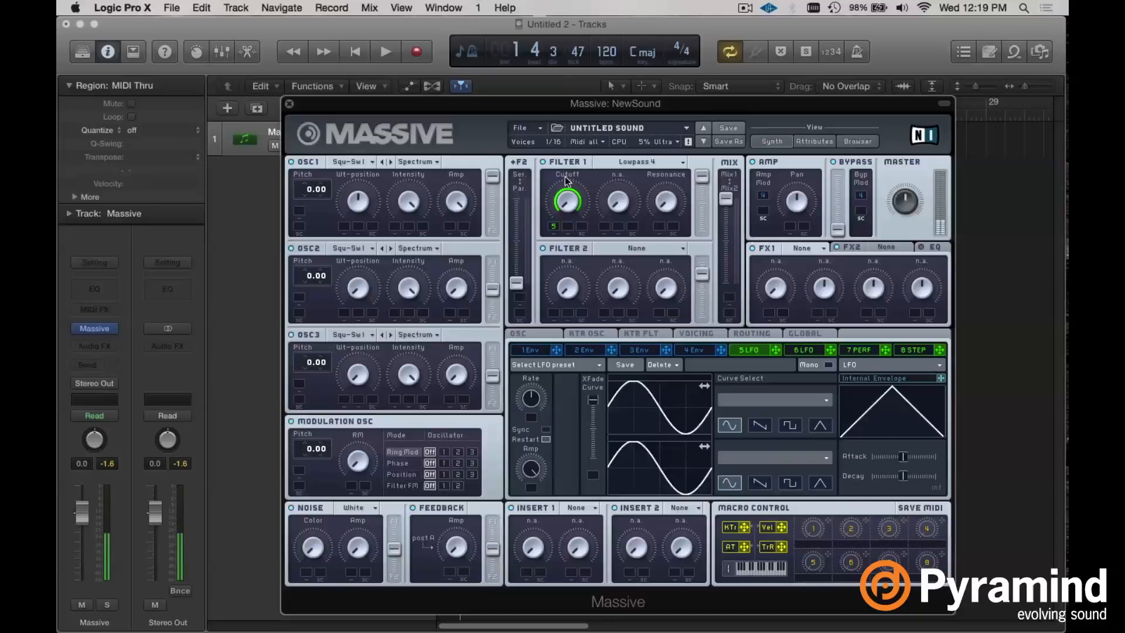
pyautogui.click(688, 352)
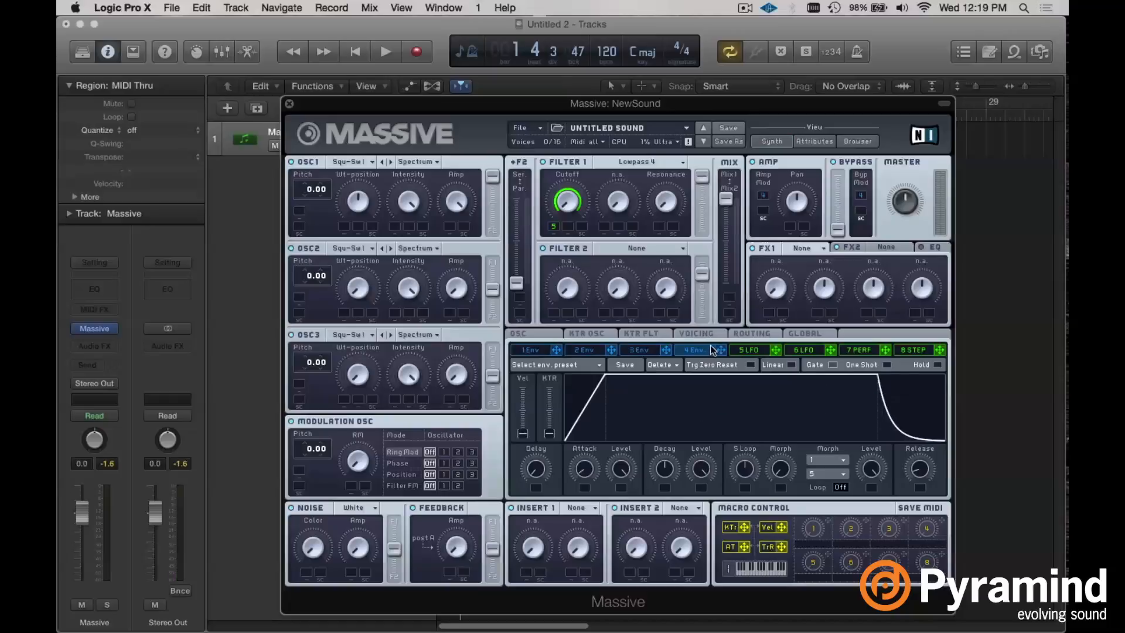
pyautogui.click(746, 351)
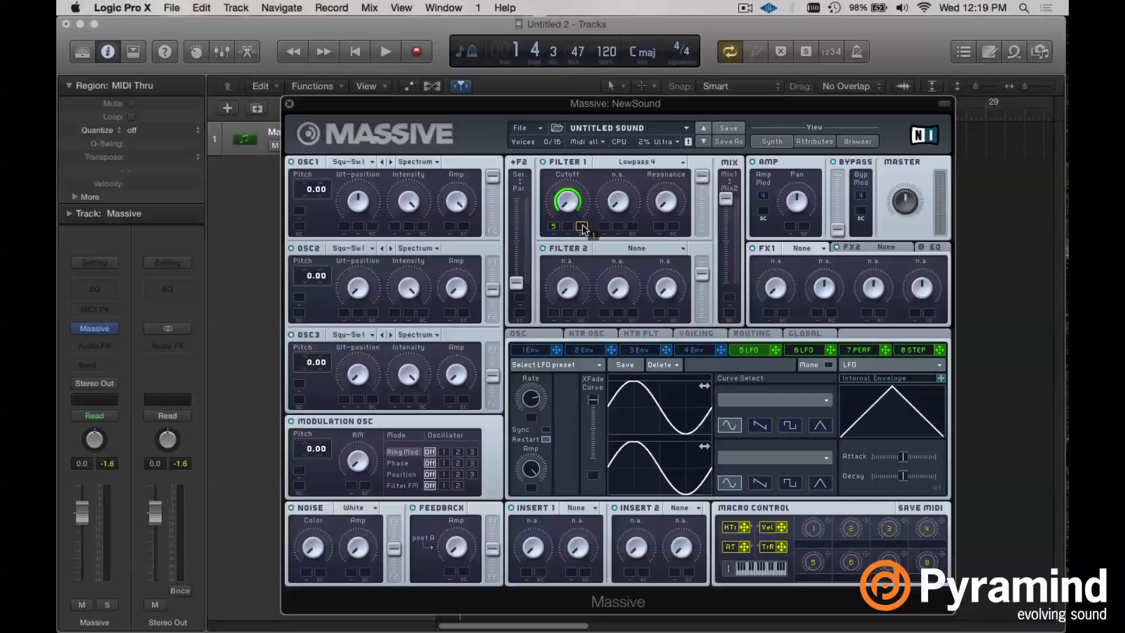
# Assign Macro 1 to a Cutoff modulation slot and set its modulation amount
pyautogui.moveTo(582, 228); pyautogui.dragTo(583, 227)
pyautogui.moveTo(583, 227); pyautogui.dragTo(583, 176)
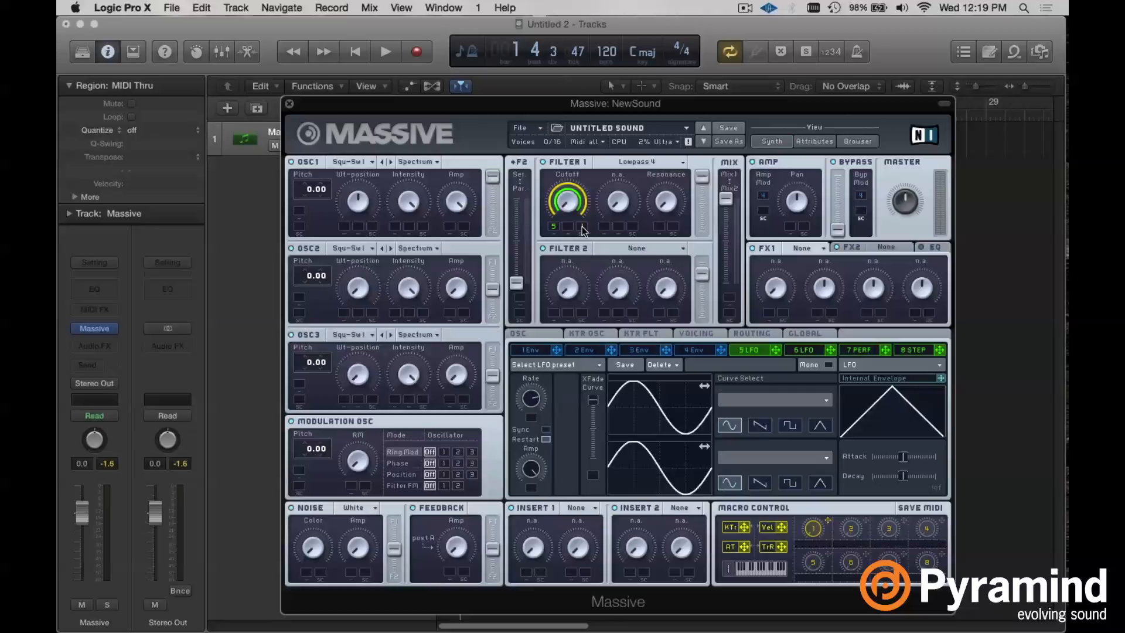
pyautogui.click(552, 229)
# Assign Macro 1 to the cutoff's side-chain slot controlling the LFO 5 modulation
pyautogui.click(811, 529)
pyautogui.click(583, 228)
pyautogui.click(555, 227)
# Assign LFO 6 to the second Cutoff slot with inverted side-chain and sweep Macro 1 to crossfade
pyautogui.moveTo(832, 349)
pyautogui.mouseDown()
pyautogui.moveTo(616, 225)
pyautogui.moveTo(568, 226)
pyautogui.mouseUp()
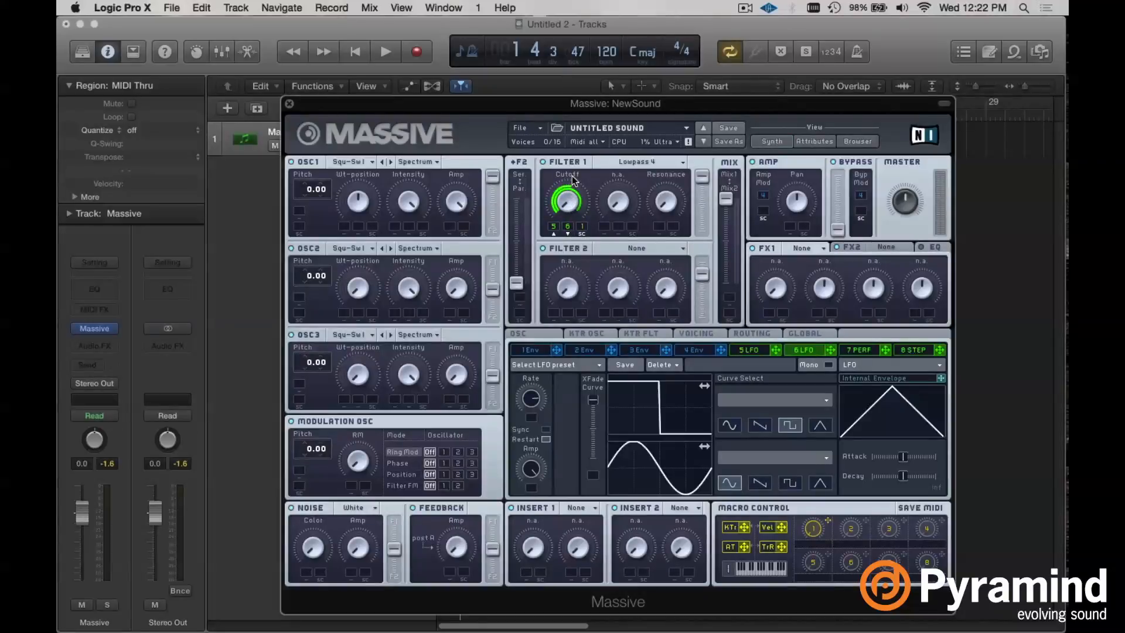
pyautogui.click(568, 226)
pyautogui.moveTo(814, 533); pyautogui.dragTo(812, 527)
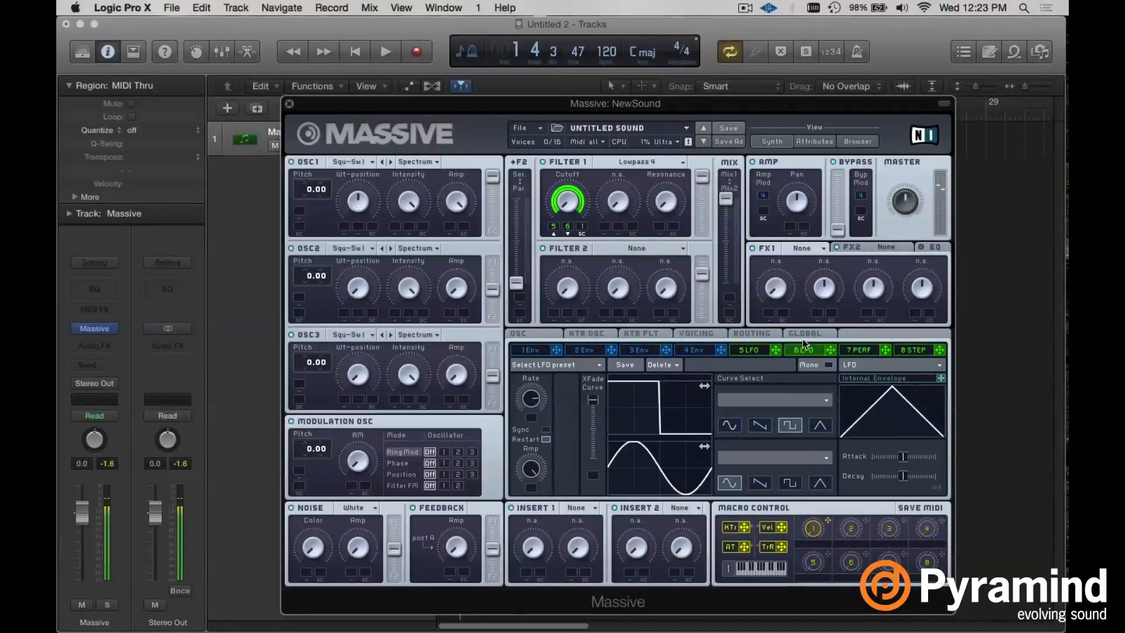
# Enable tempo Sync on LFO 5 at a 1/16 ratio and on LFO 6
pyautogui.click(765, 349)
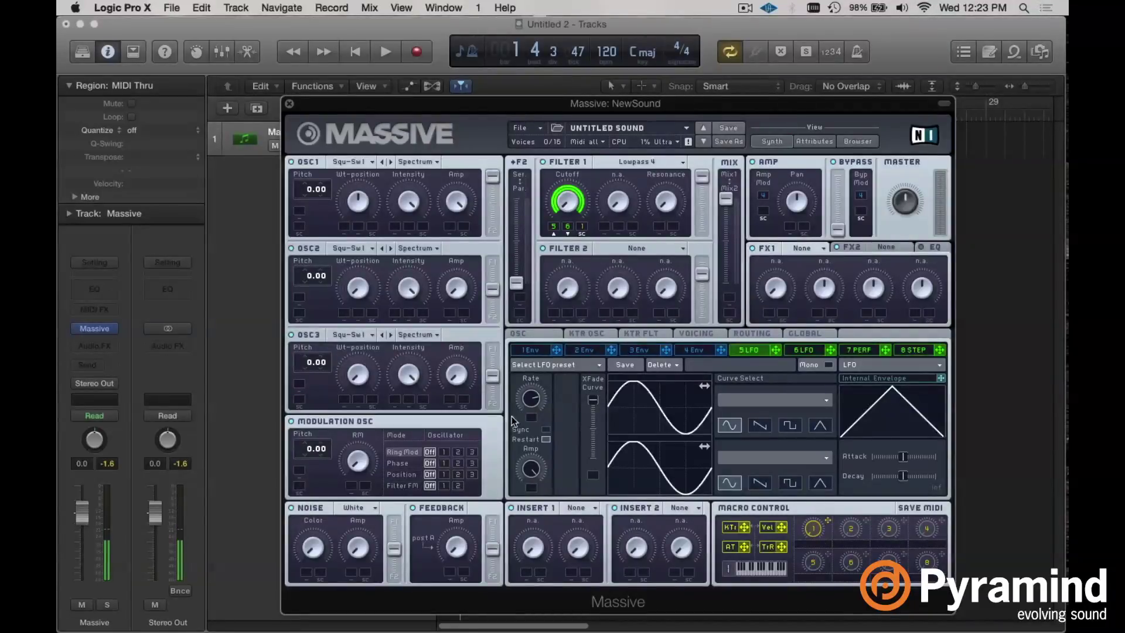
pyautogui.click(545, 429)
pyautogui.moveTo(530, 407); pyautogui.dragTo(540, 393)
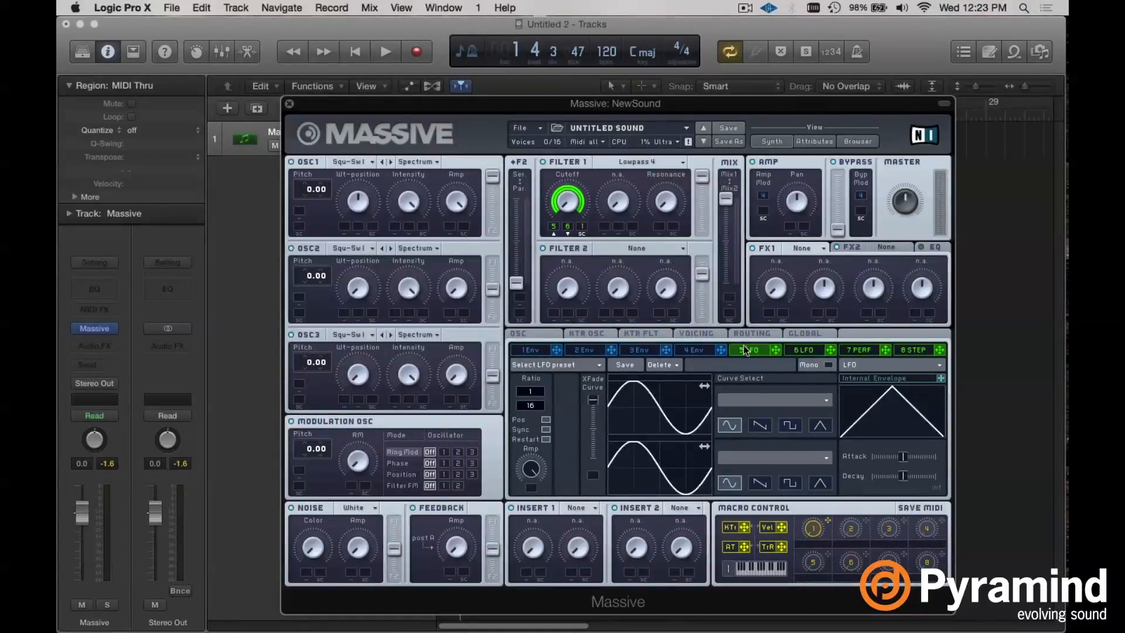
pyautogui.press('super+z')
pyautogui.click(547, 432)
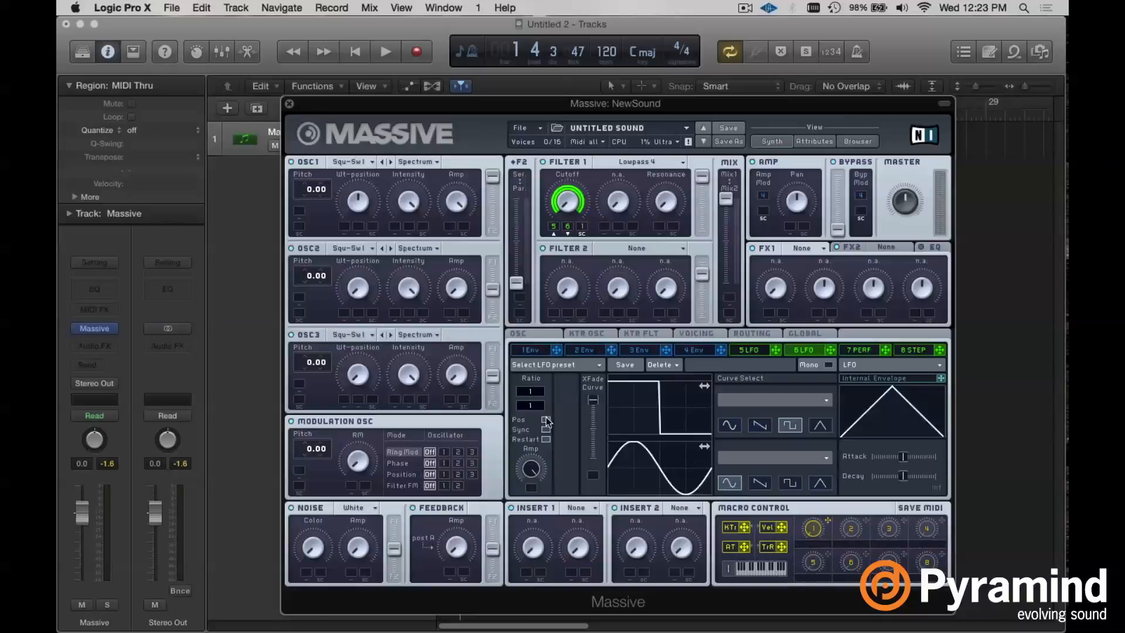